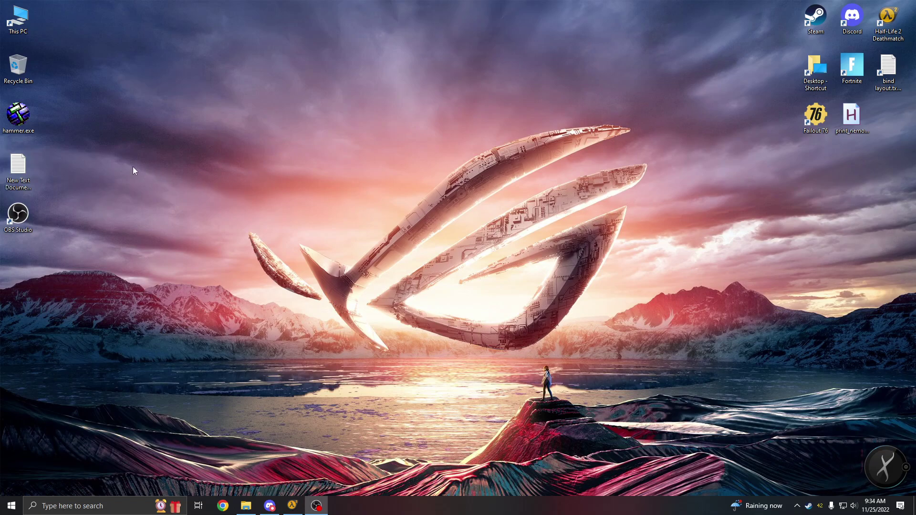
Step: Browse from This PC into Local Disk (C:) > Program Files (x86) > Steam
double_click(17, 32)
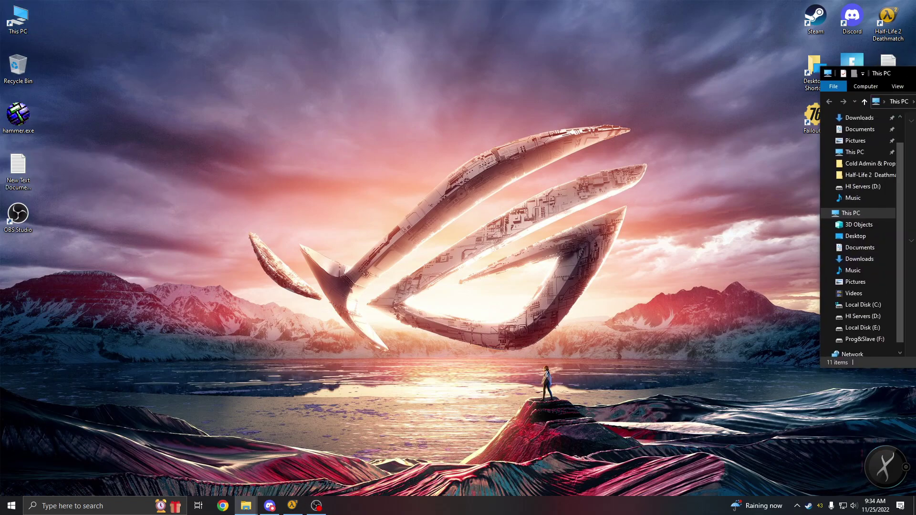
left_click_drag(859, 73, 240, 80)
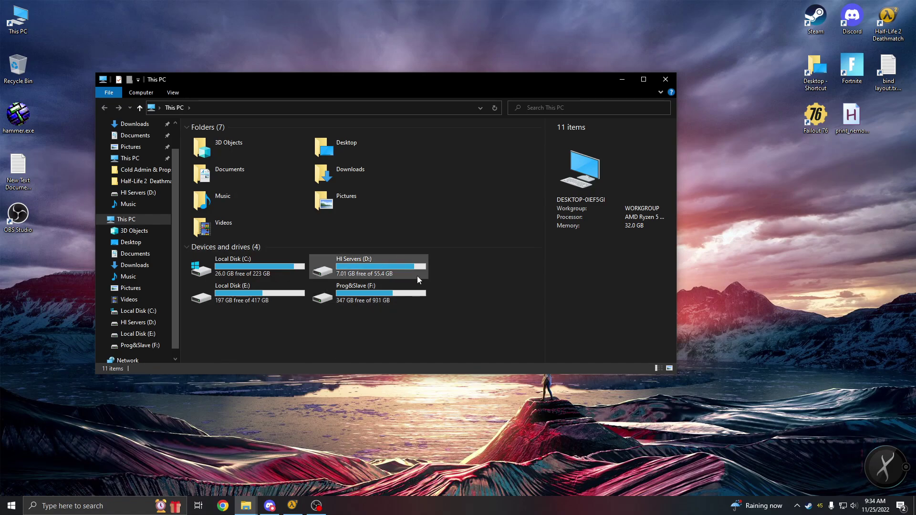
double_click(232, 269)
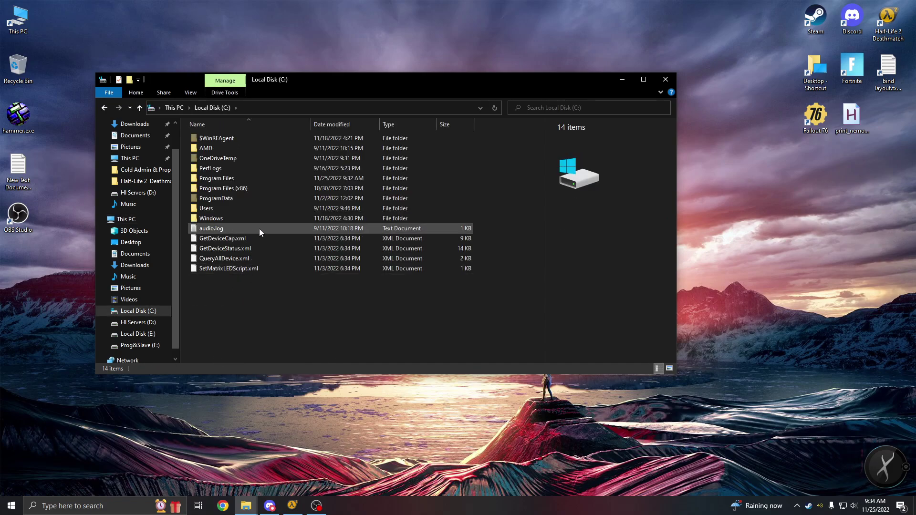
left_click(239, 188)
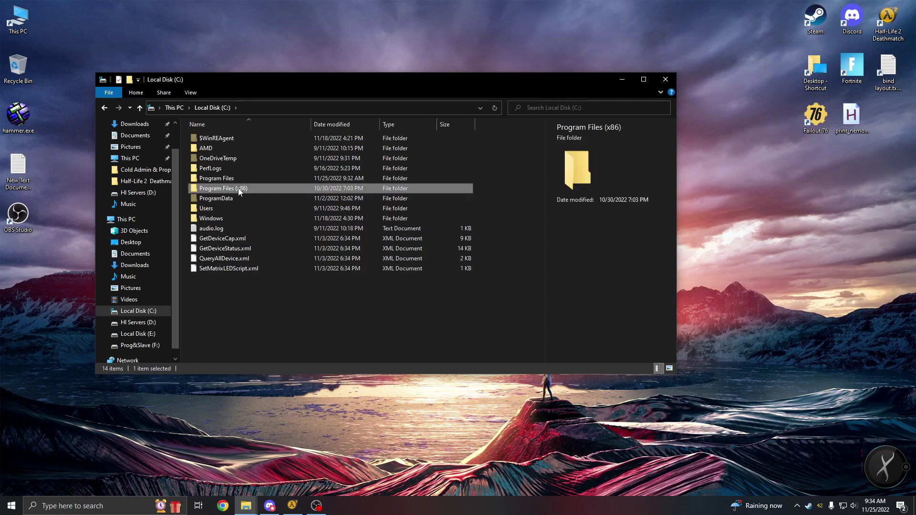
double_click(239, 189)
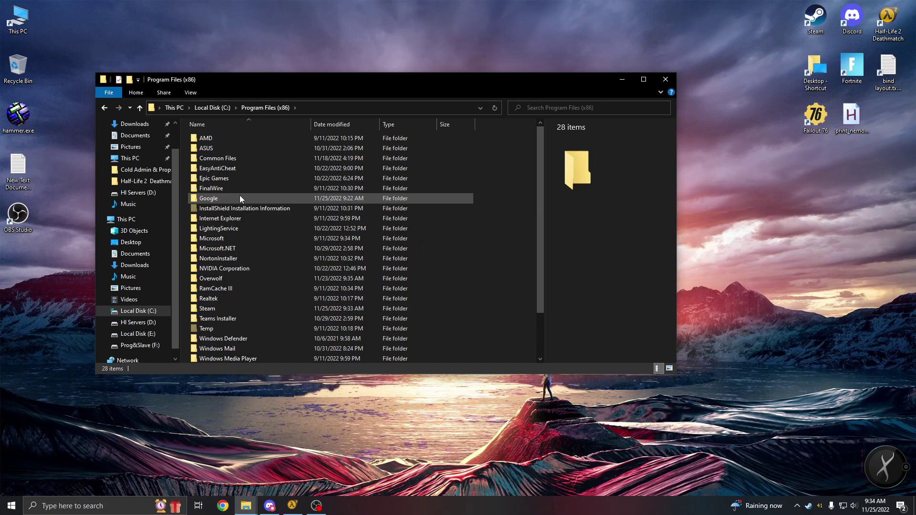
left_click(216, 308)
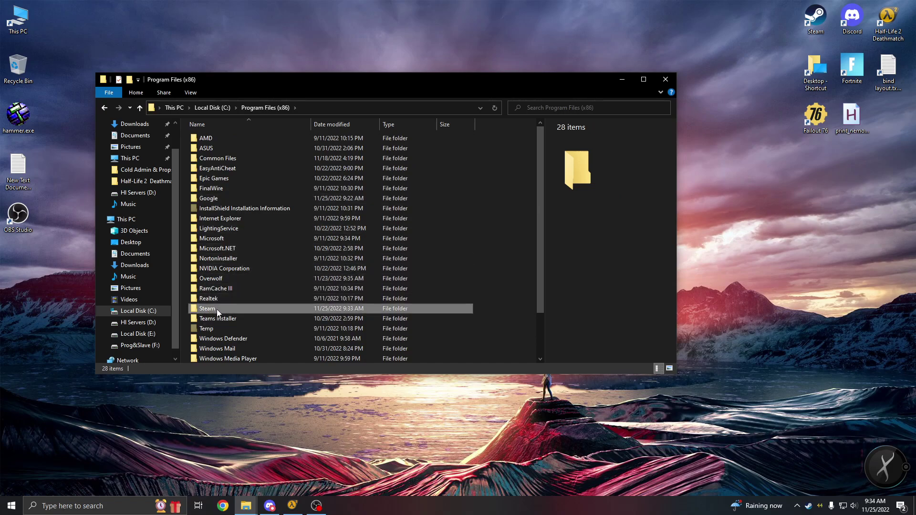
double_click(215, 309)
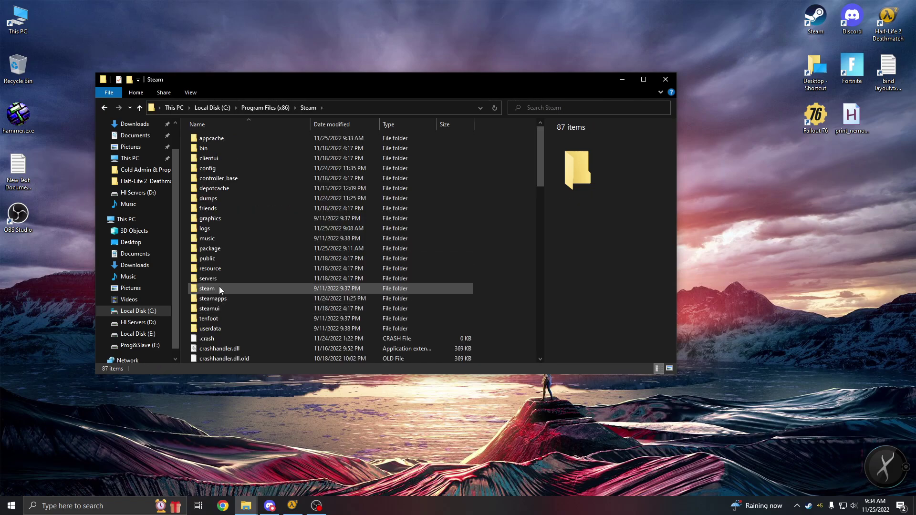
Step: Continue into steamapps > common > Half-Life 2 Deathmatch > hl2mp
left_click(225, 298)
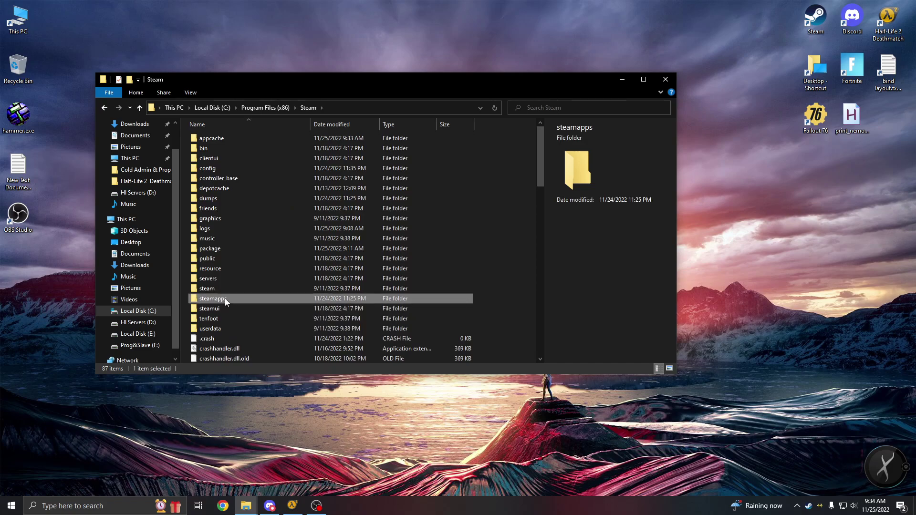
double_click(267, 300)
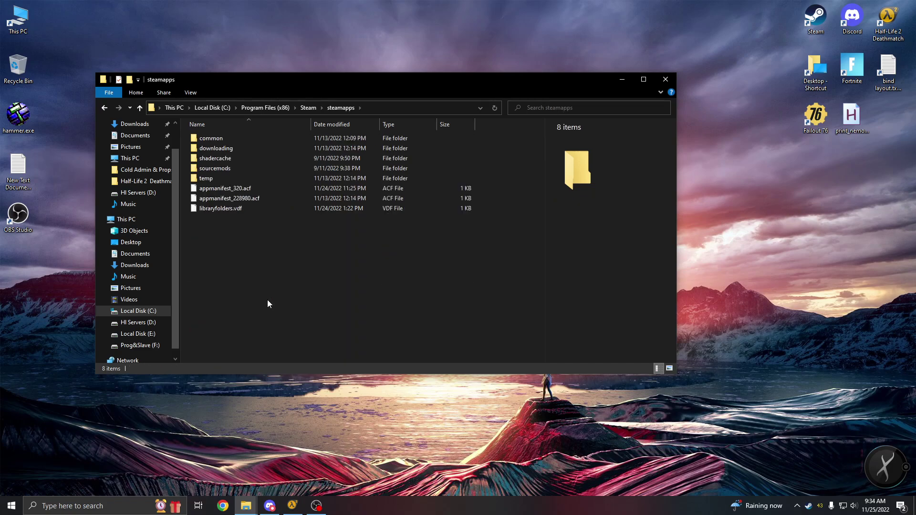
left_click(211, 141)
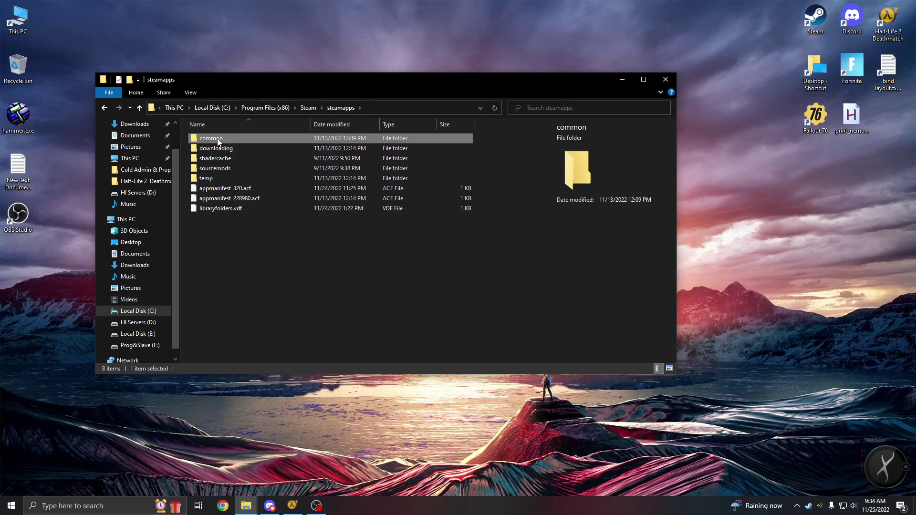
double_click(219, 140)
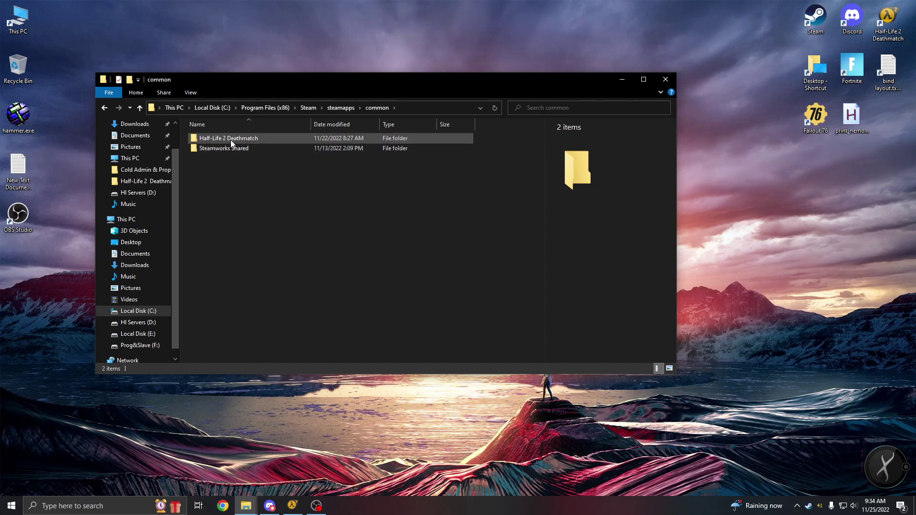
double_click(231, 142)
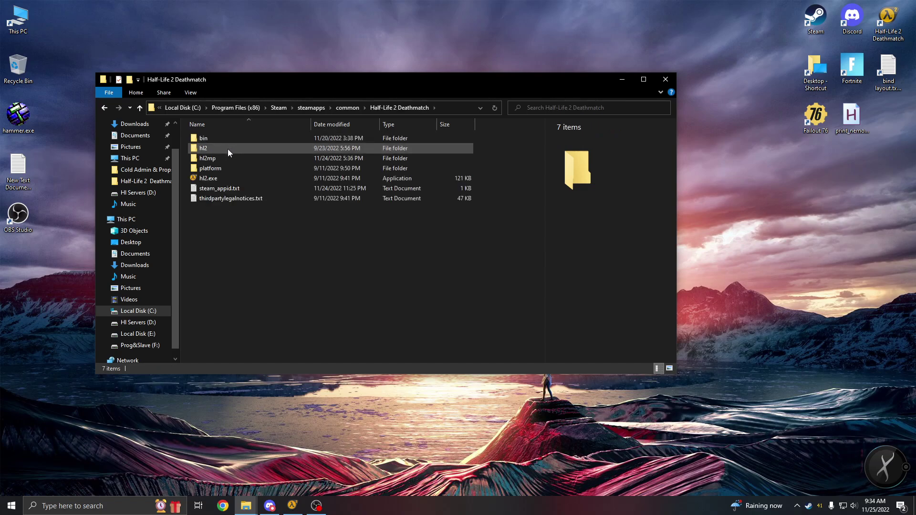
left_click(210, 161)
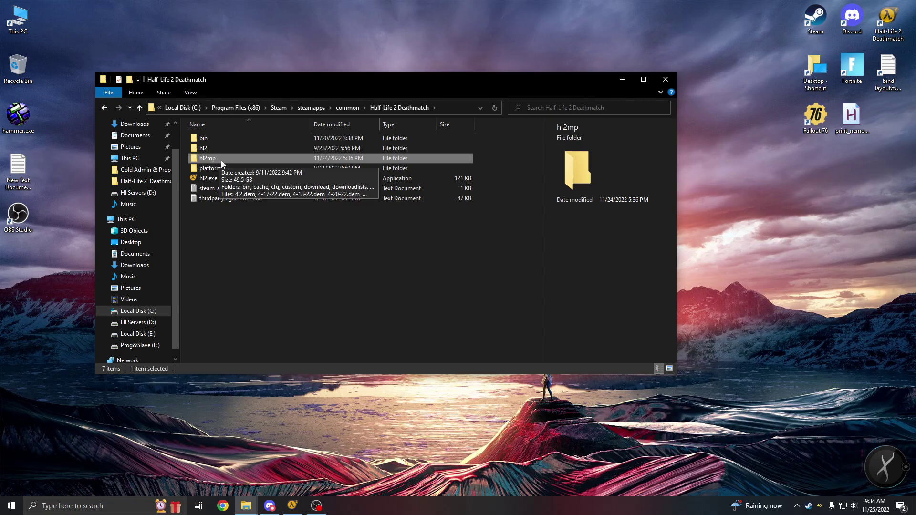
double_click(221, 160)
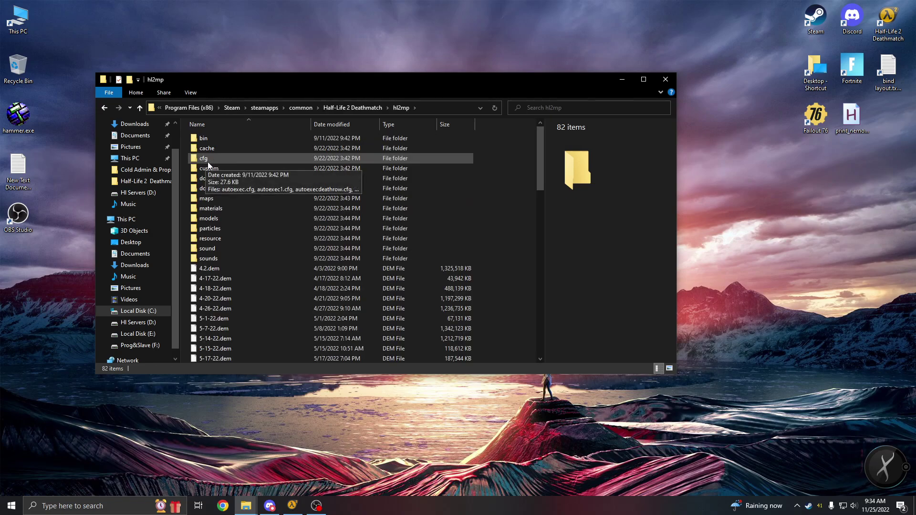
Step: Enter the cfg folder and look over the existing autoexec config files
double_click(208, 158)
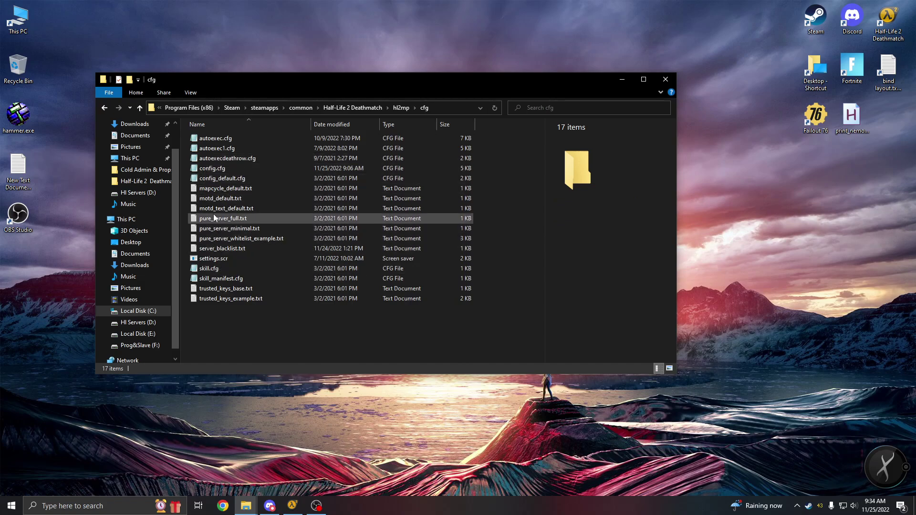
left_click(219, 140)
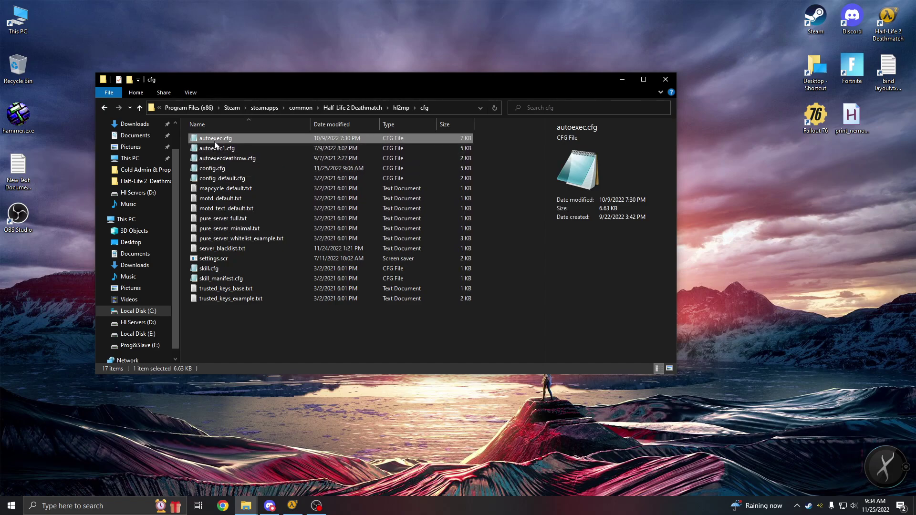
left_click(217, 148)
left_click(229, 337)
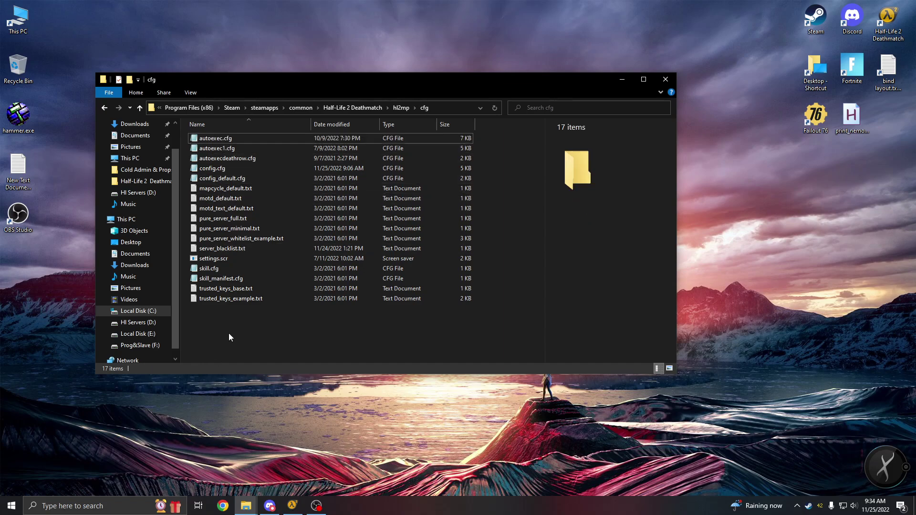
Step: Create a new empty text document in the cfg folder via the folder's New menu
right_click(238, 333)
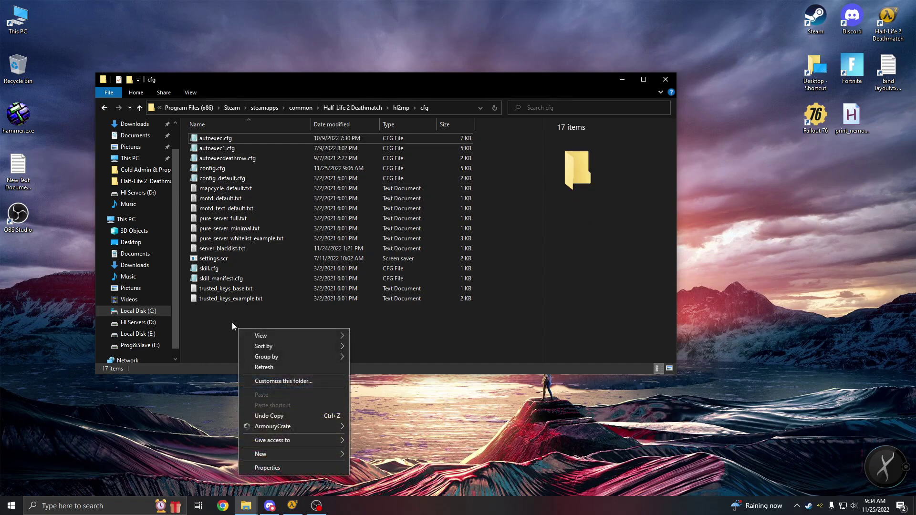
left_click(235, 328)
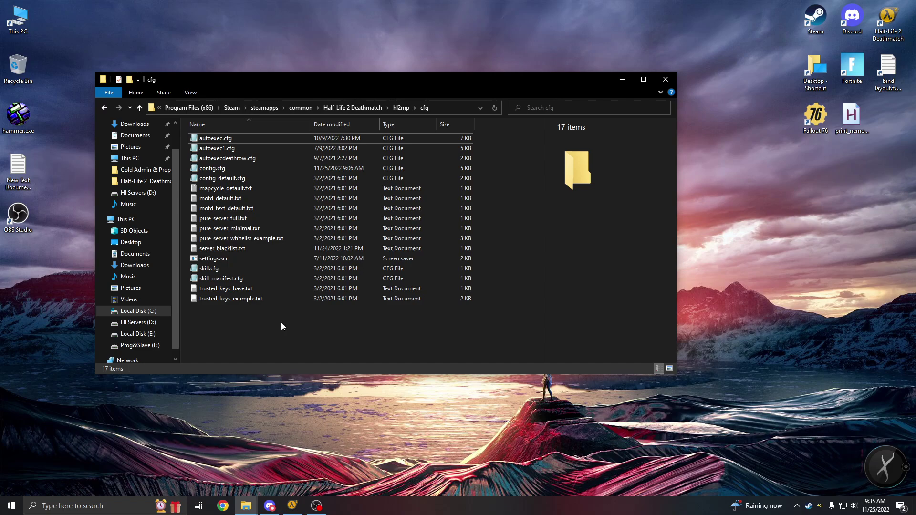
right_click(262, 329)
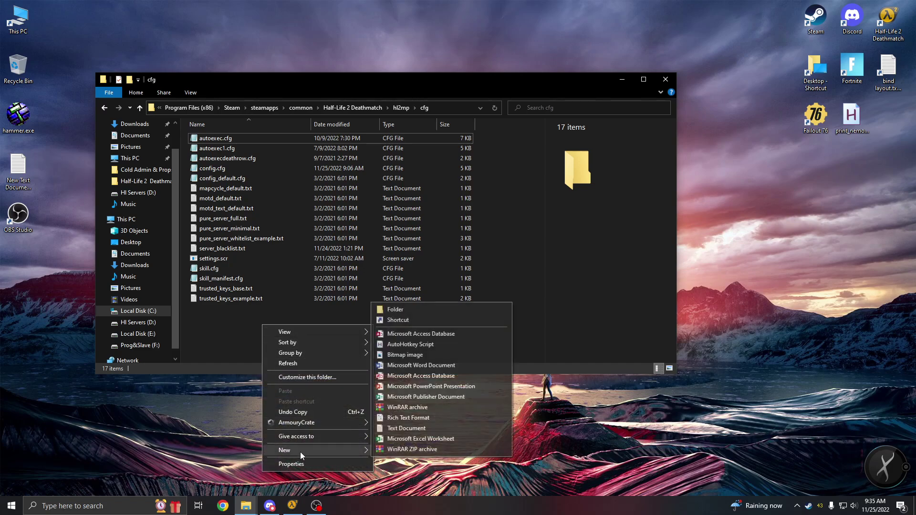
mouse_move(285, 450)
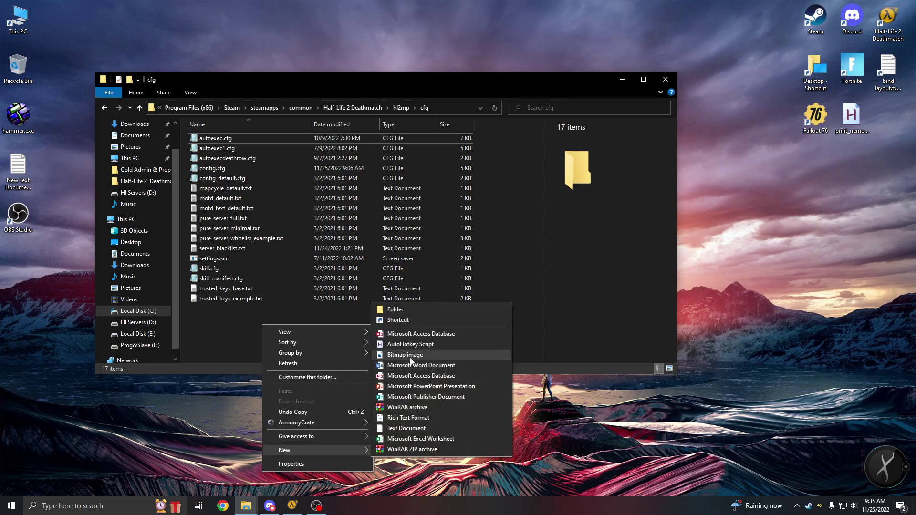
left_click(407, 427)
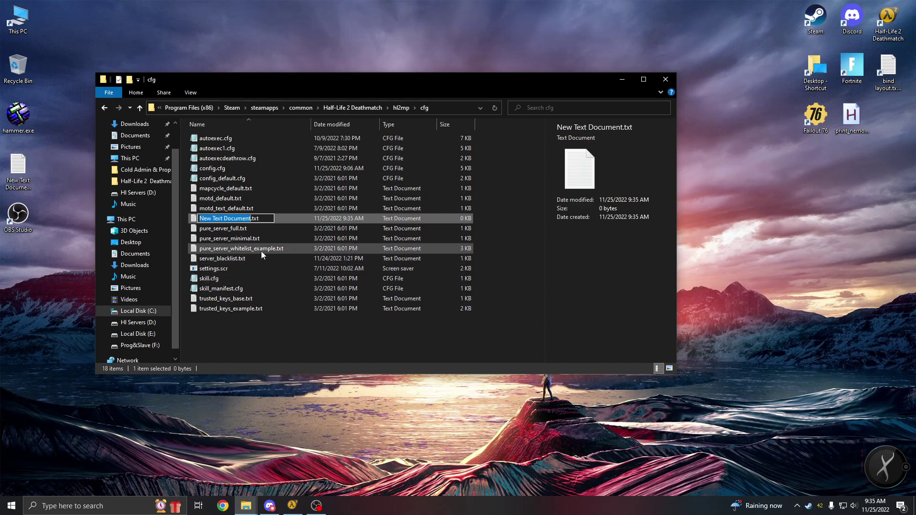
Step: Rename the new document to autoexec3.cfg, accepting the extension change warning
left_click(264, 219)
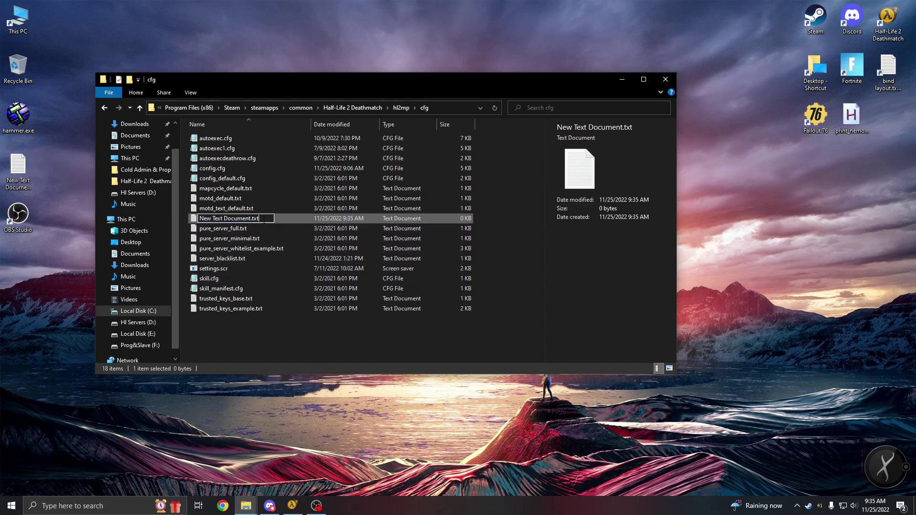
left_click_drag(258, 218, 200, 218)
type("autoexec.cfg")
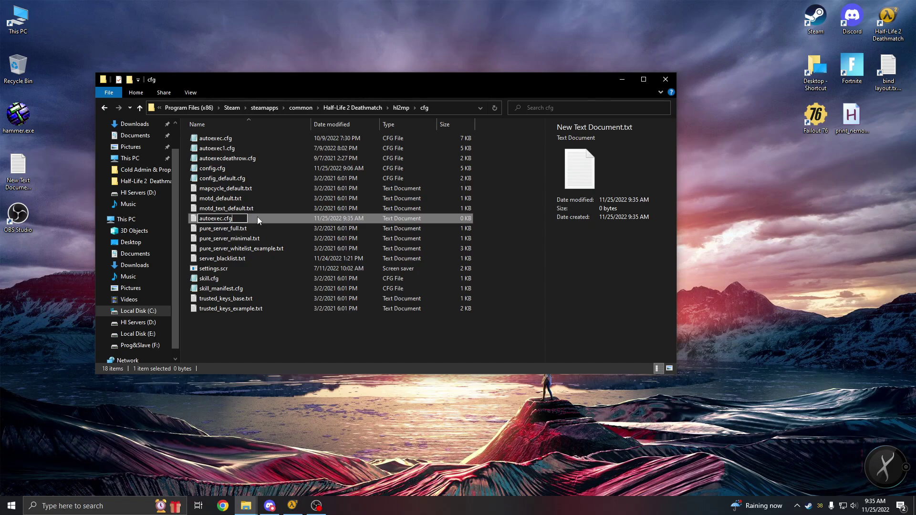
type("3")
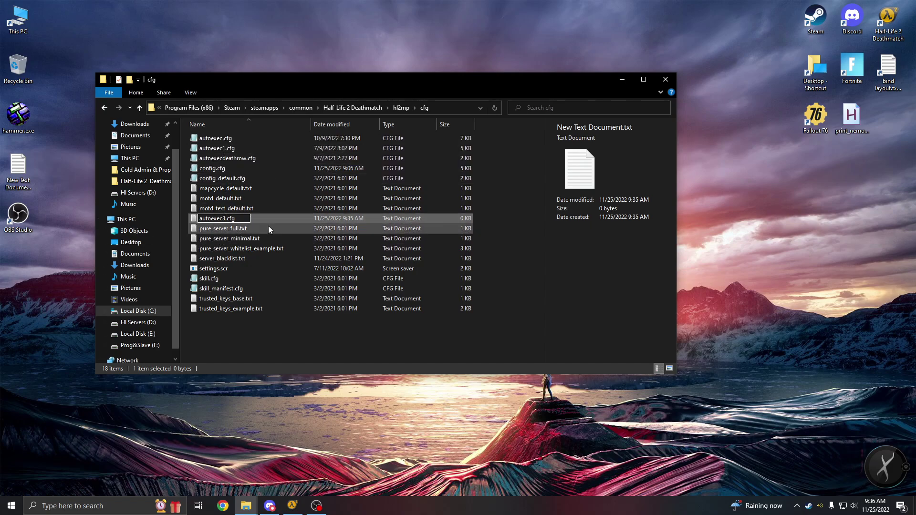
key("Return")
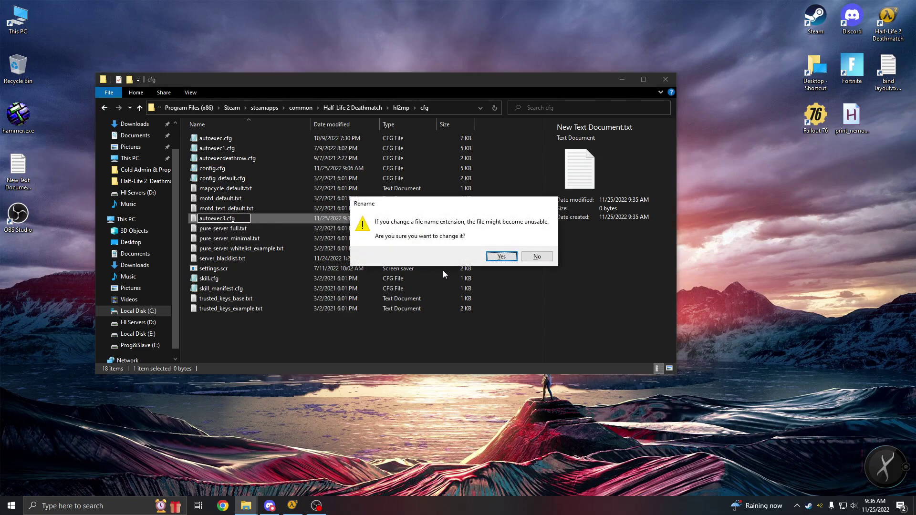
left_click(500, 257)
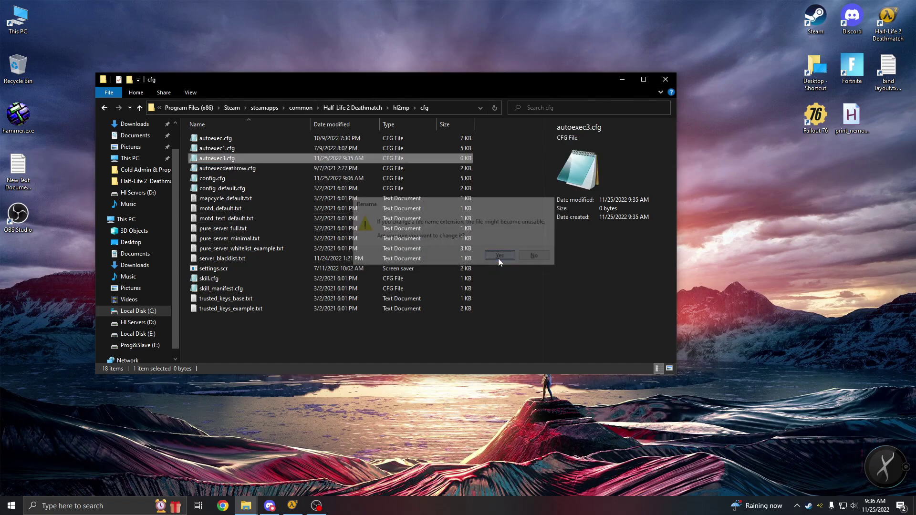
Step: Open autoexec3.cfg in Notepad and position the editor window
left_click(201, 165)
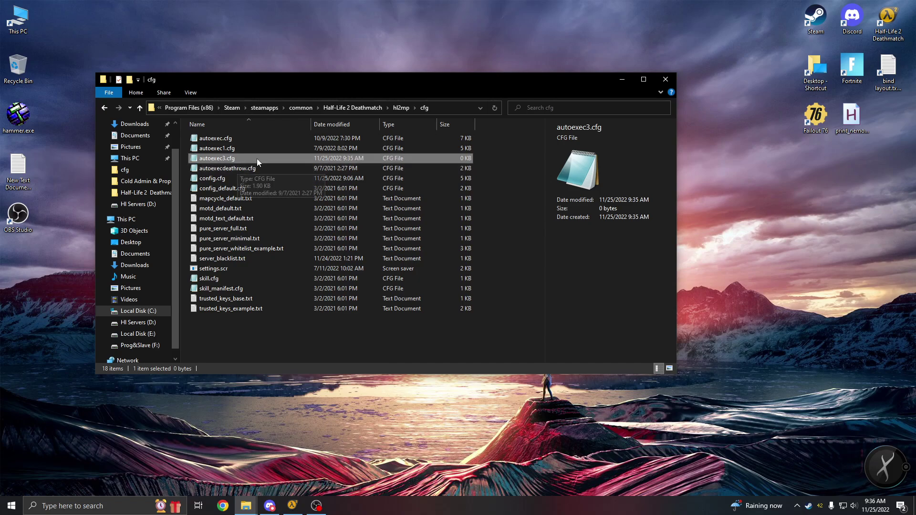
double_click(220, 161)
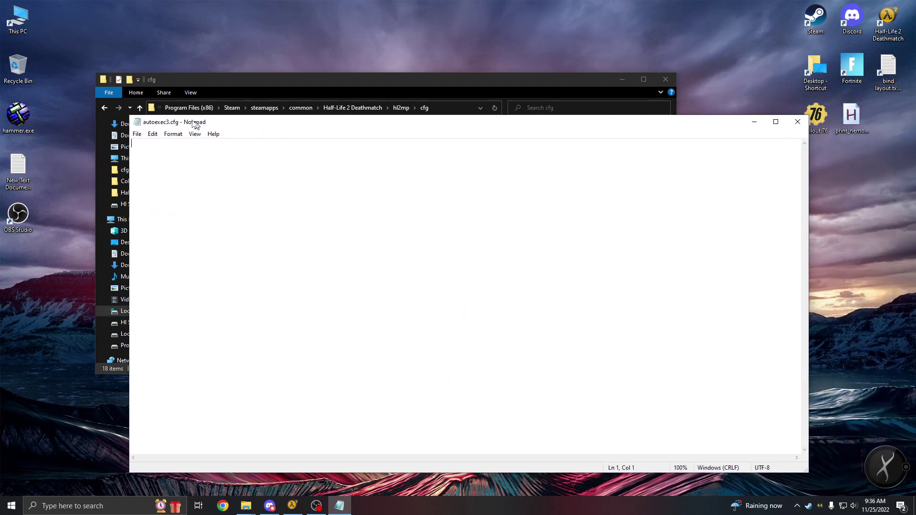
mouse_move(208, 123)
left_mouse_down()
mouse_move(143, 86)
mouse_move(724, 70)
mouse_move(671, 75)
left_mouse_up()
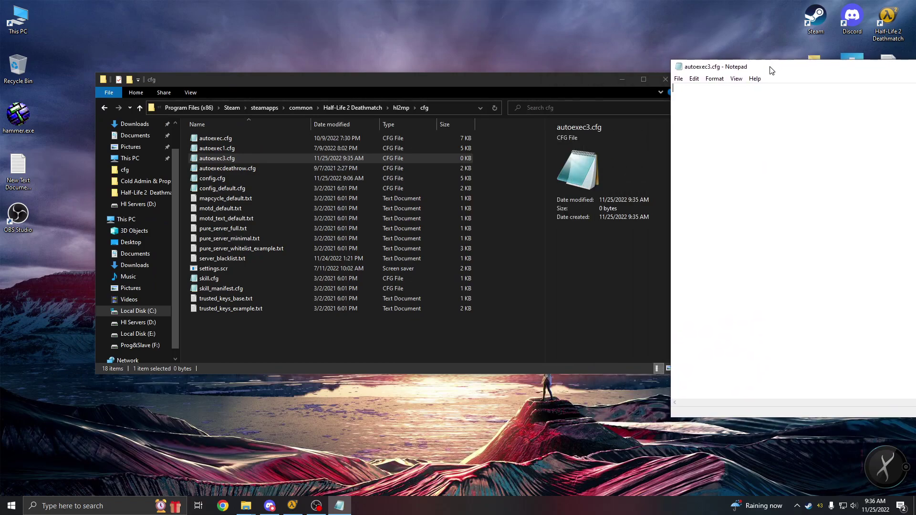
Step: Open autoexec3.cfg with Notepad, keeping it as the default app for .cfg files
left_click(216, 161)
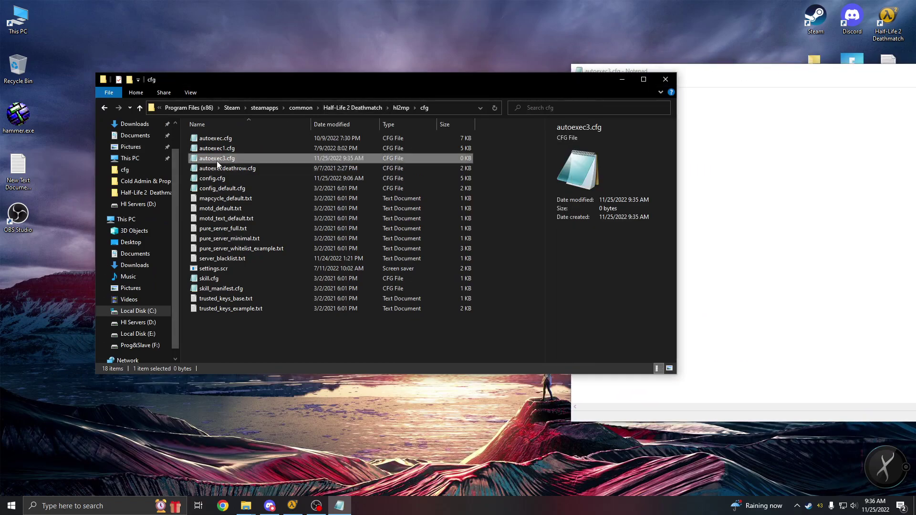
right_click(217, 161)
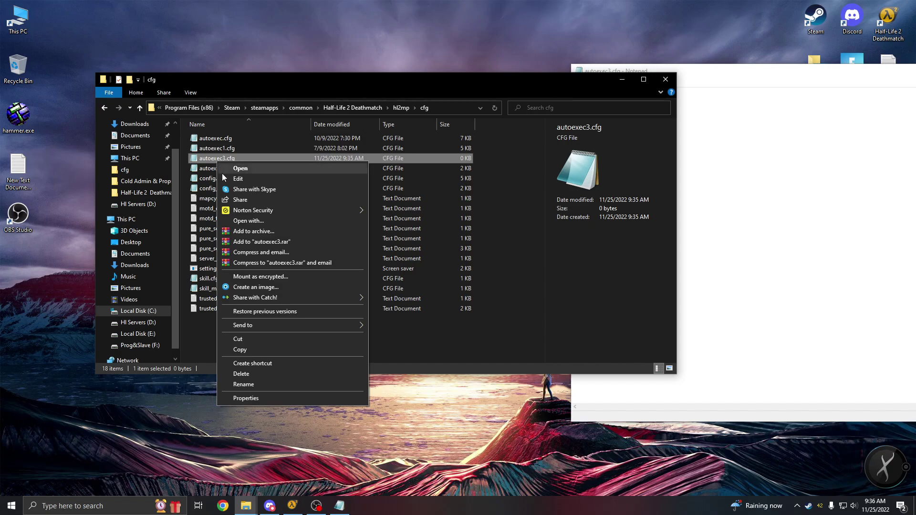
left_click(249, 220)
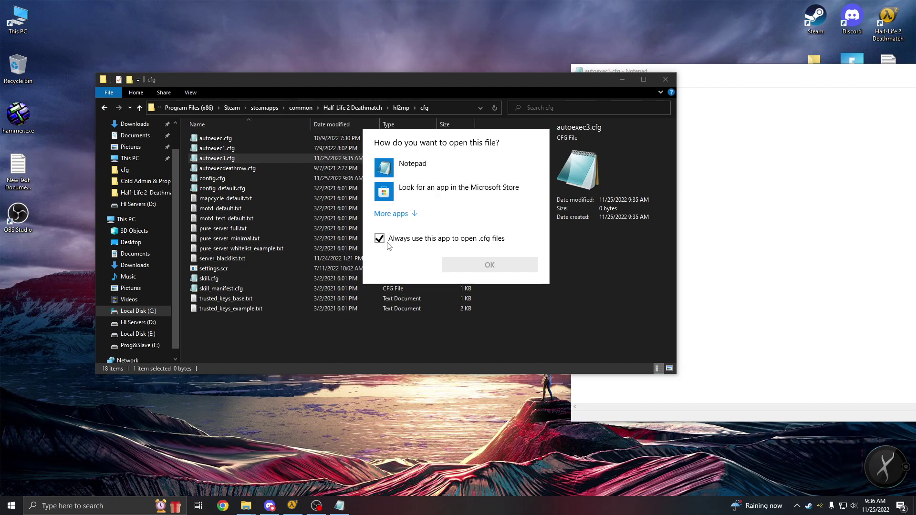
left_click(401, 166)
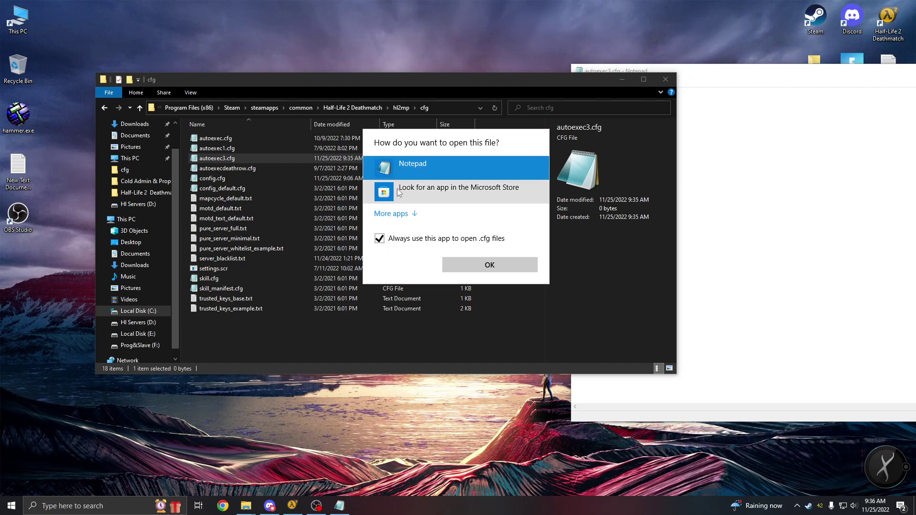
left_click(486, 267)
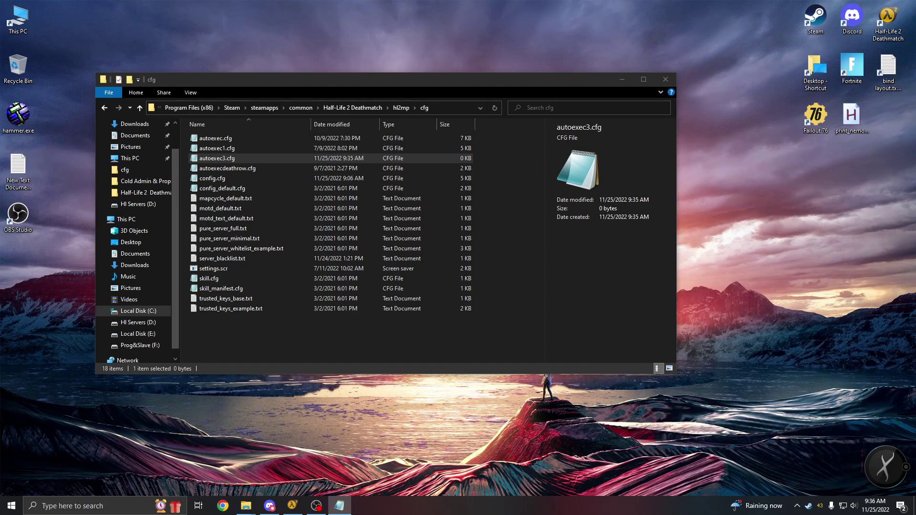
Step: Copy the CON_FILTER_ENABLE 1 and CON_FILTER_TEXT_OUT "only" lines from bind layout.txt
left_click_drag(915, 43, 138, 63)
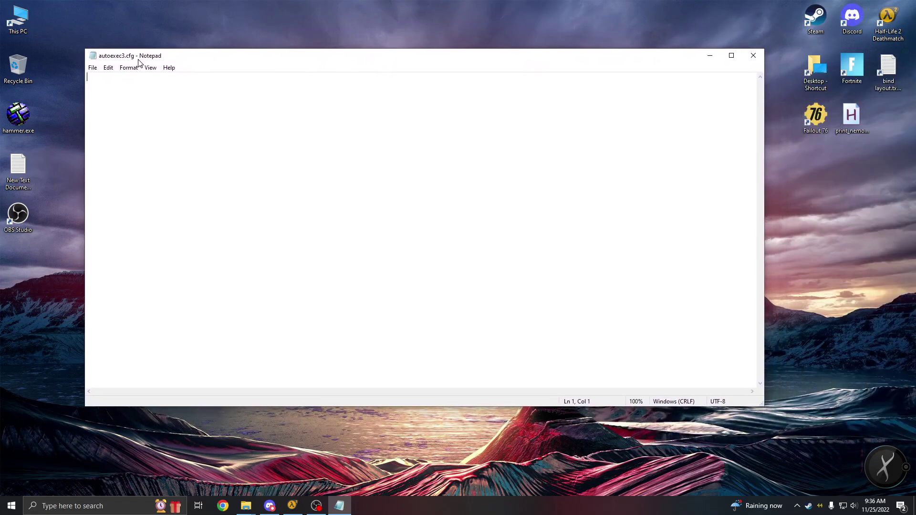
double_click(886, 75)
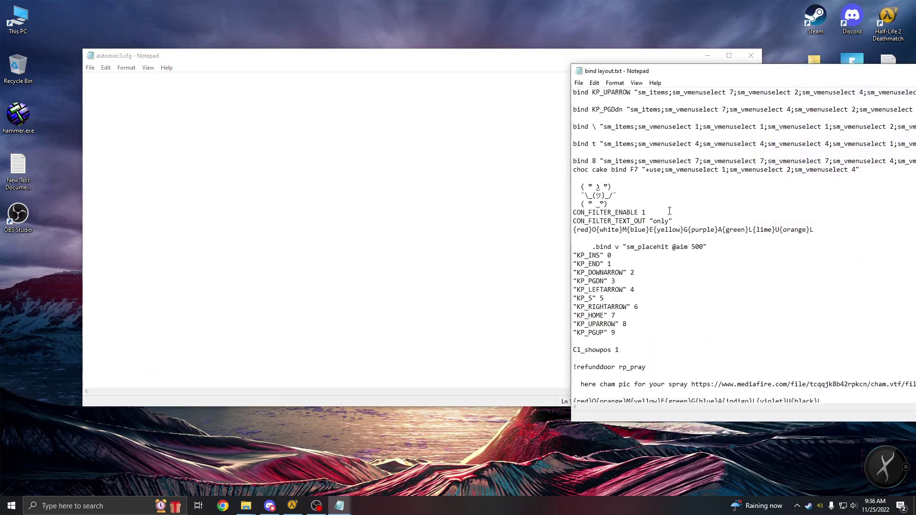
left_click_drag(684, 222, 570, 214)
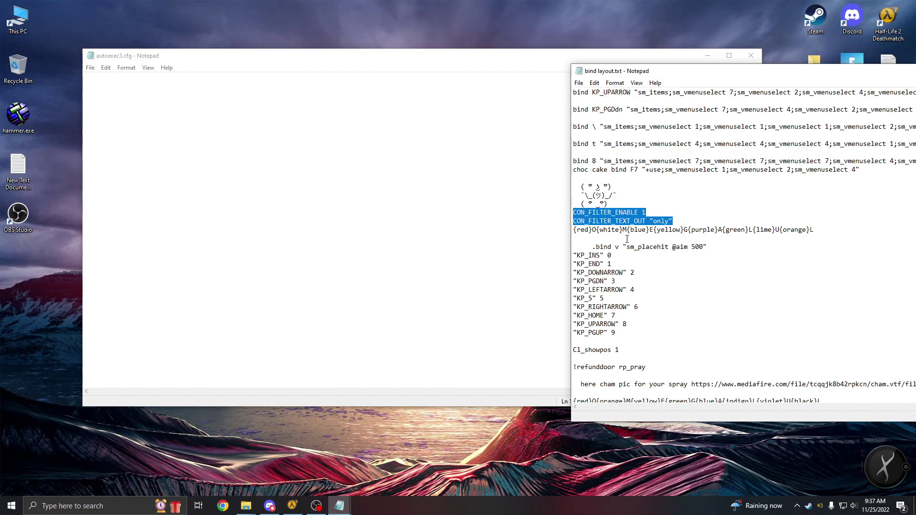
key("ctrl+c")
Step: Paste the two filter lines into autoexec3.cfg and return to its editor
left_click(137, 108)
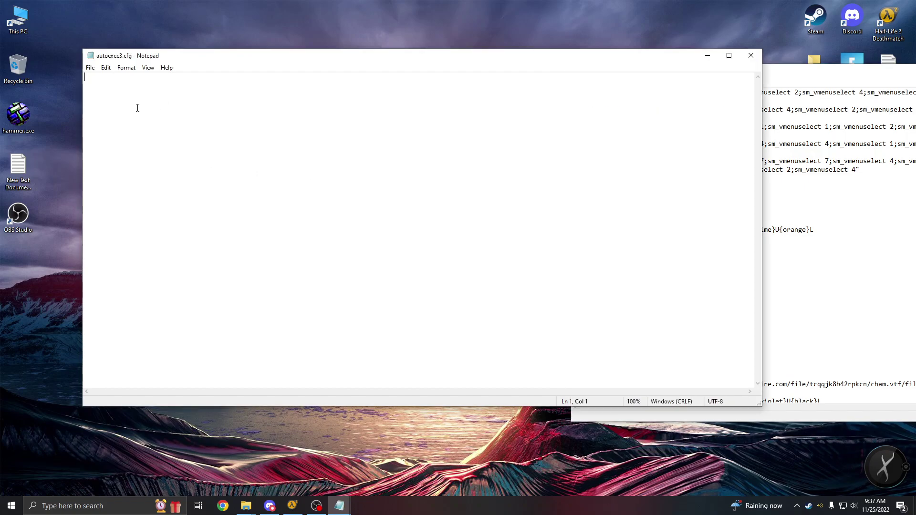
key("ctrl+v")
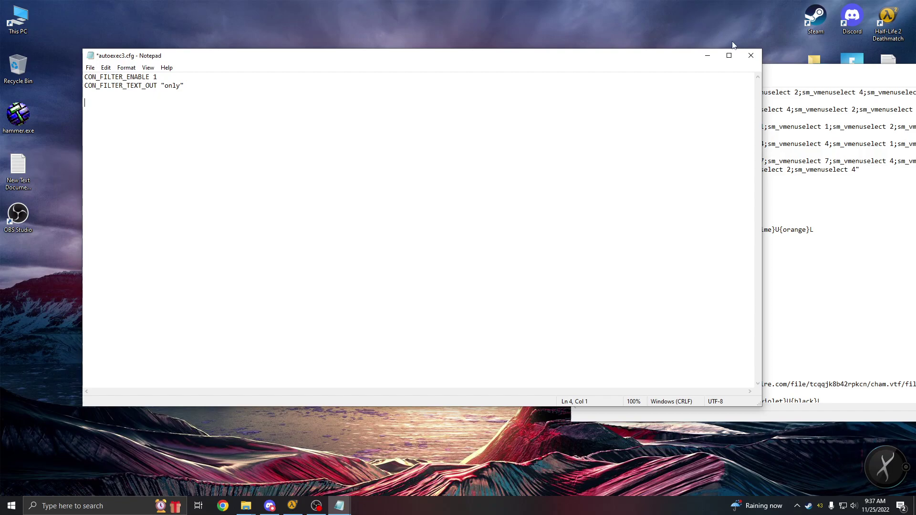
left_click(792, 72)
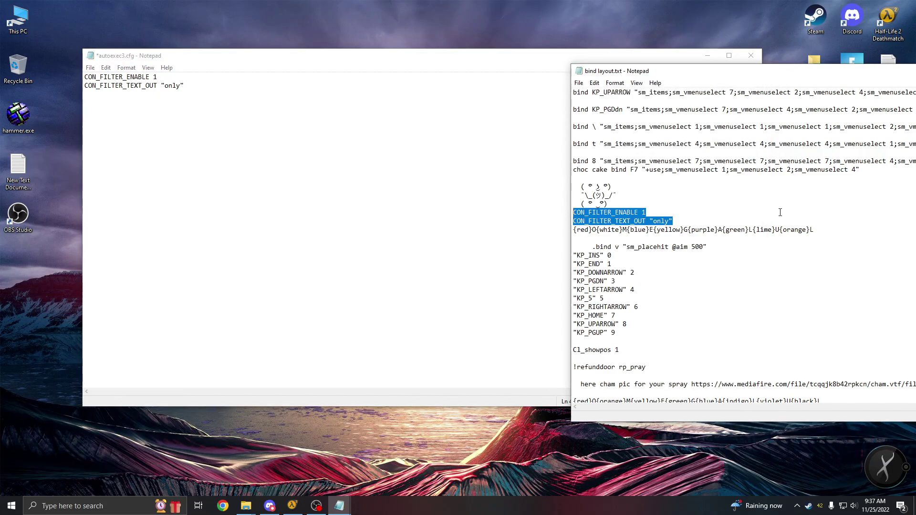
scroll(766, 242, "down", 1)
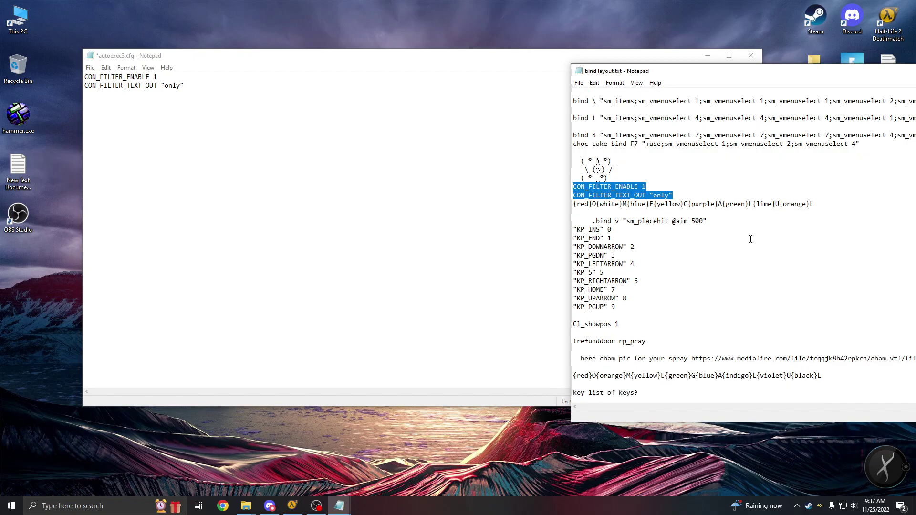
scroll(749, 237, "down", 1)
scroll(745, 234, "down", 1)
scroll(745, 233, "down", 1)
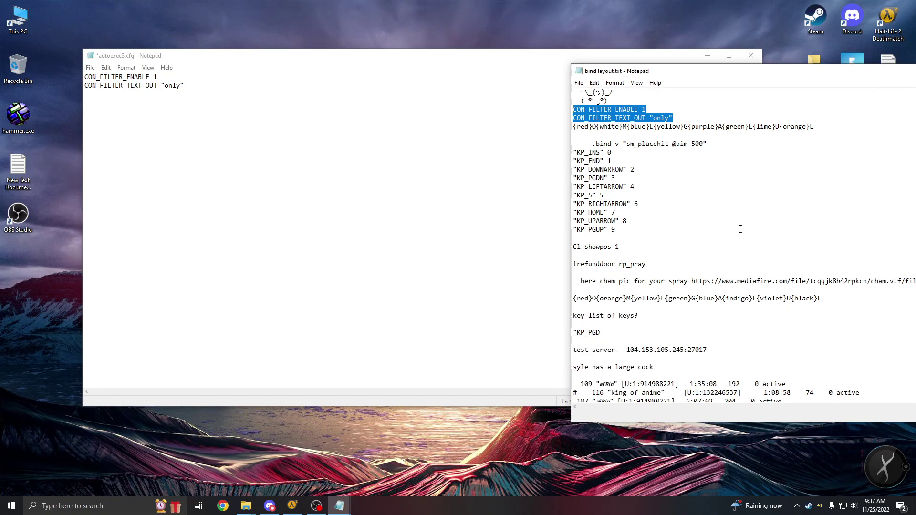
scroll(741, 230, "down", 2)
scroll(739, 229, "down", 3)
scroll(740, 219, "down", 3)
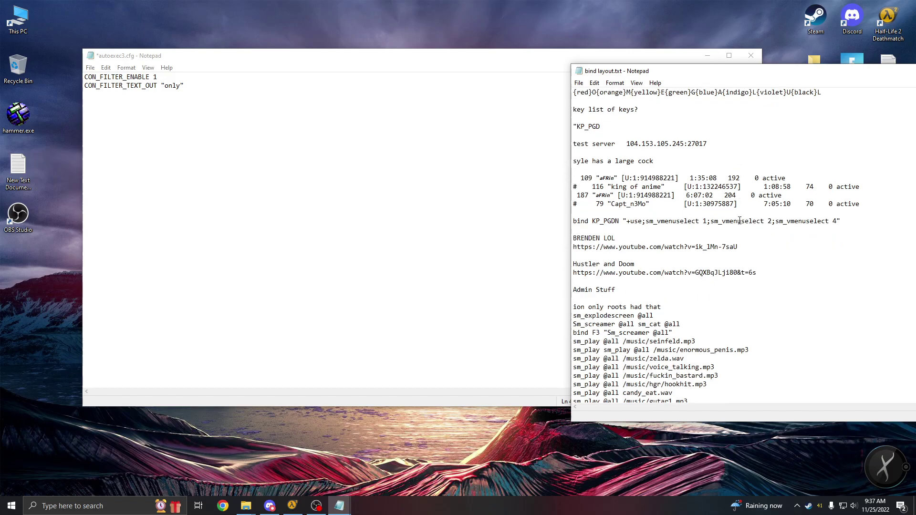
scroll(740, 222, "down", 4)
scroll(716, 218, "down", 2)
left_click(185, 57)
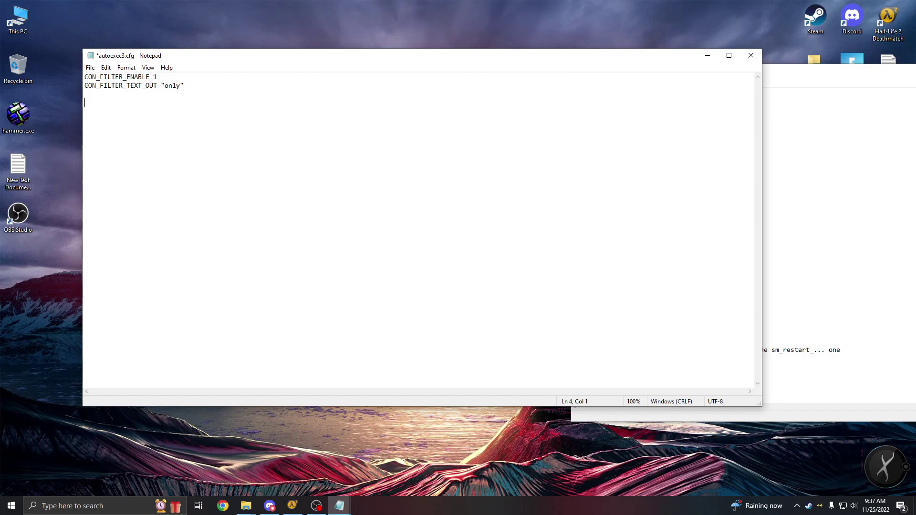
Step: Save autoexec3.cfg, then close it, the cfg folder window and bind layout.txt
left_click(89, 69)
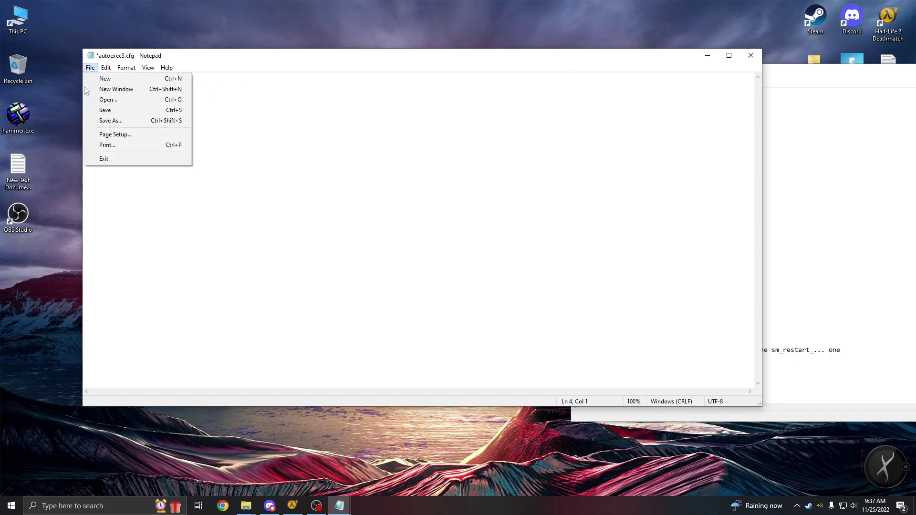
left_click(105, 110)
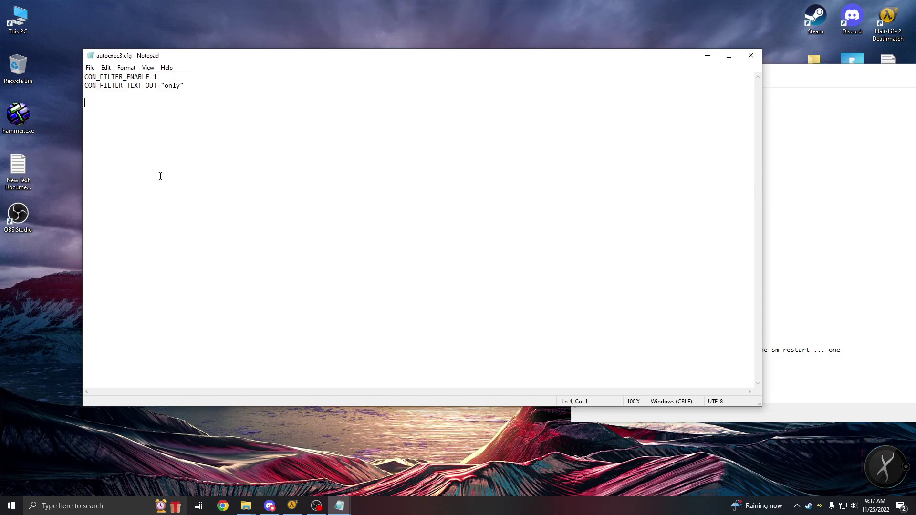
double_click(91, 56)
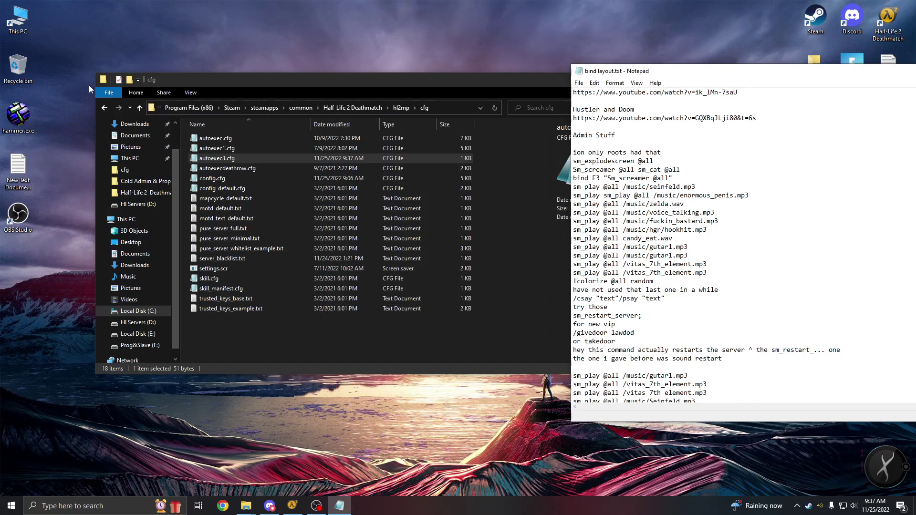
double_click(103, 81)
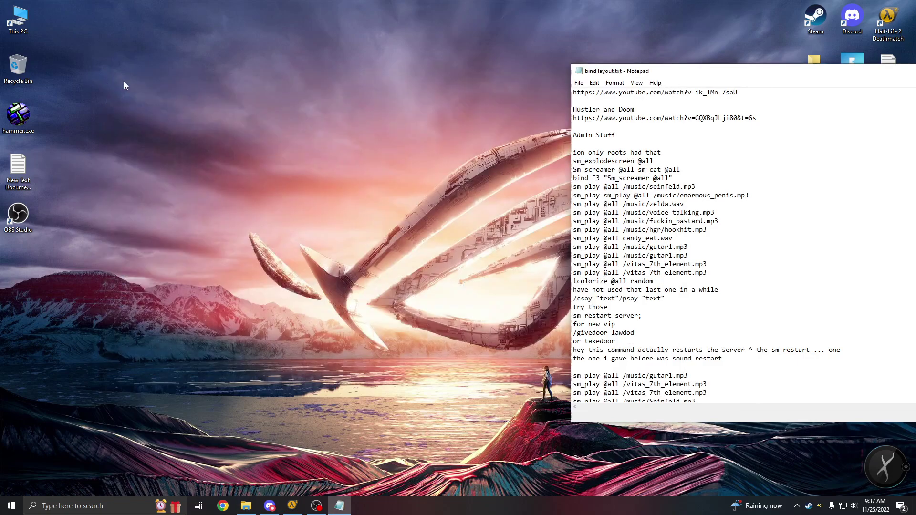
double_click(578, 71)
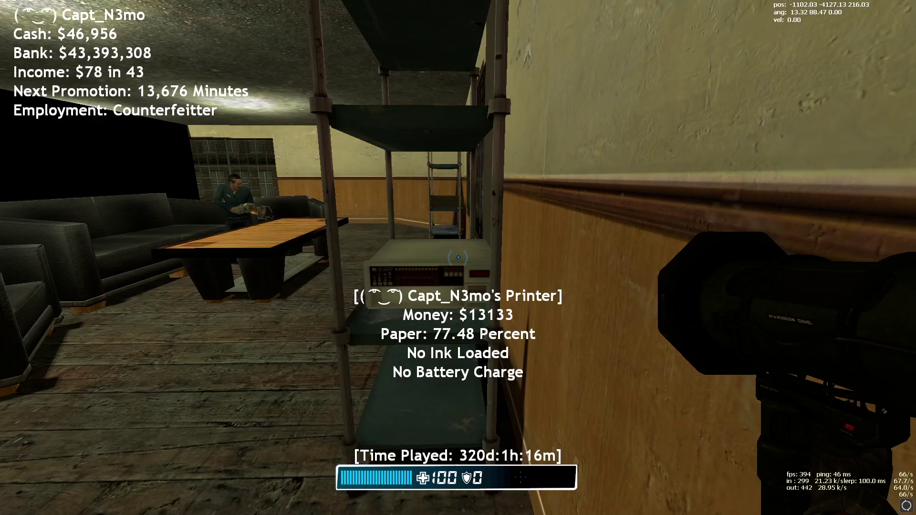
Step: Enter exec autoexec3 in the game console, picking it from autocomplete
key("grave")
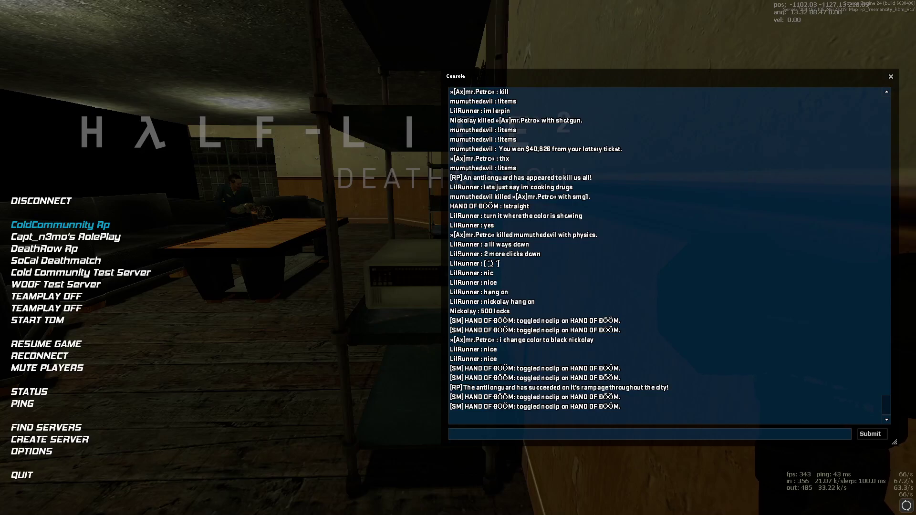
type("exec")
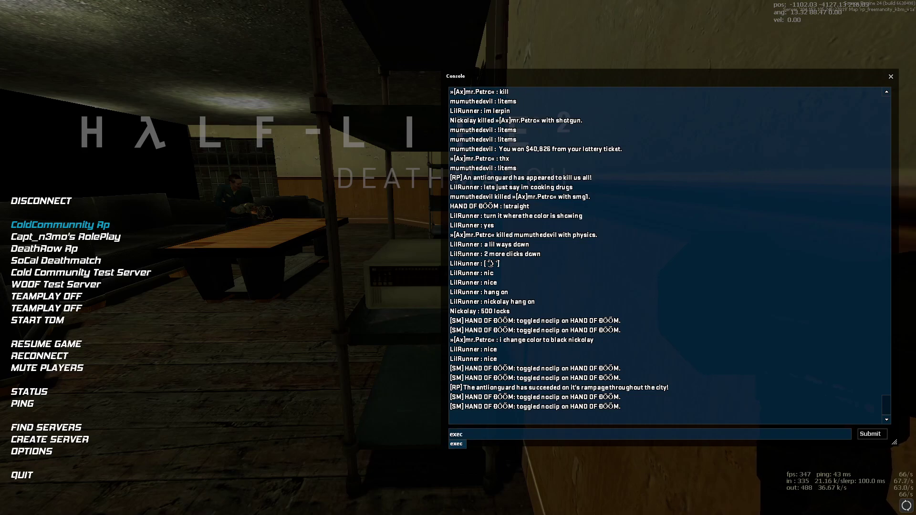
type("\\")
key("BackSpace")
key("BackSpace")
key("BackSpace")
key("BackSpace")
key("BackSpace")
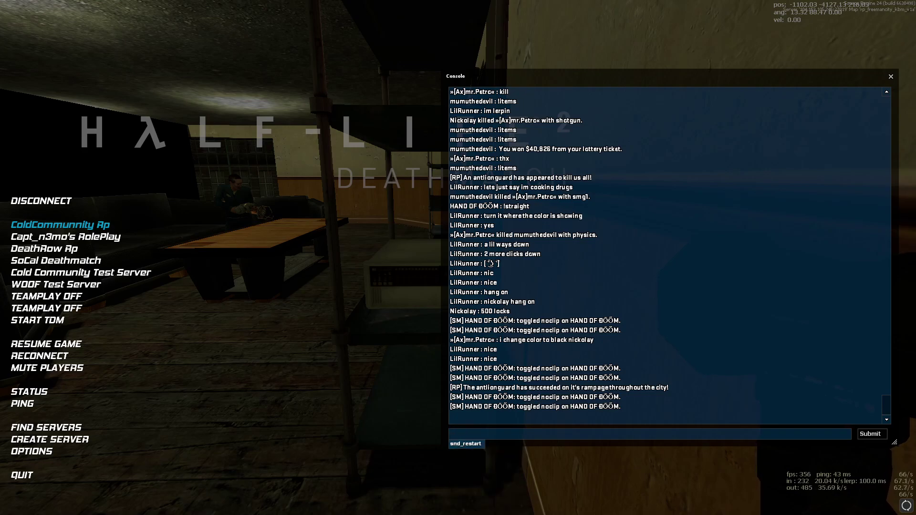
type("cfg")
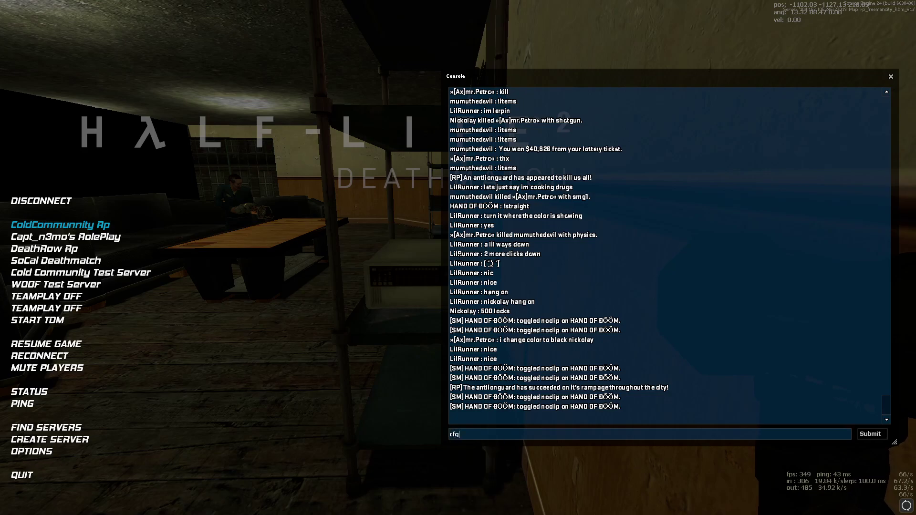
key("BackSpace")
key("BackSpace")
type("exec")
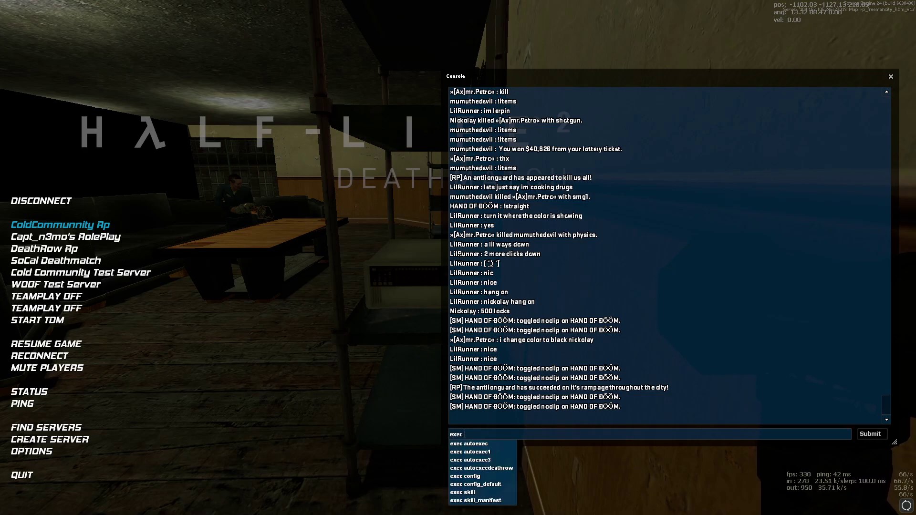
left_click(479, 461)
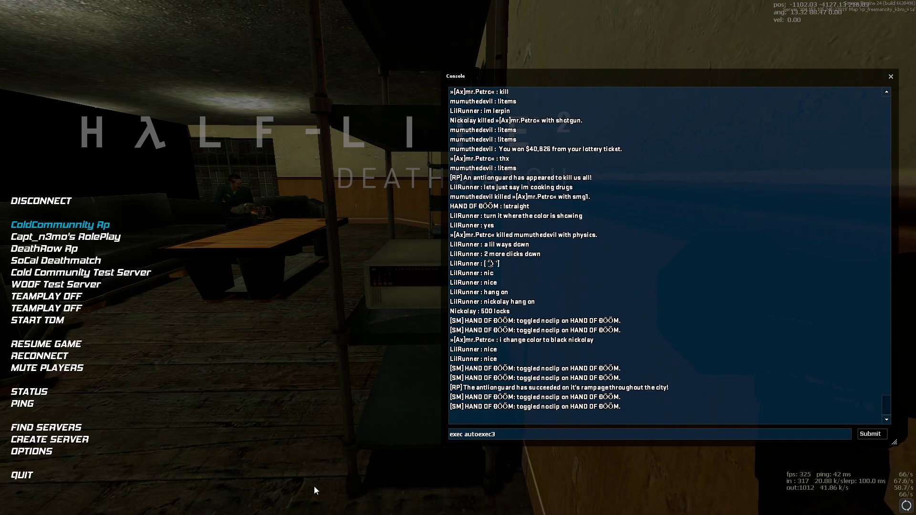
scroll(669, 256, "up", 2)
scroll(669, 257, "up", 2)
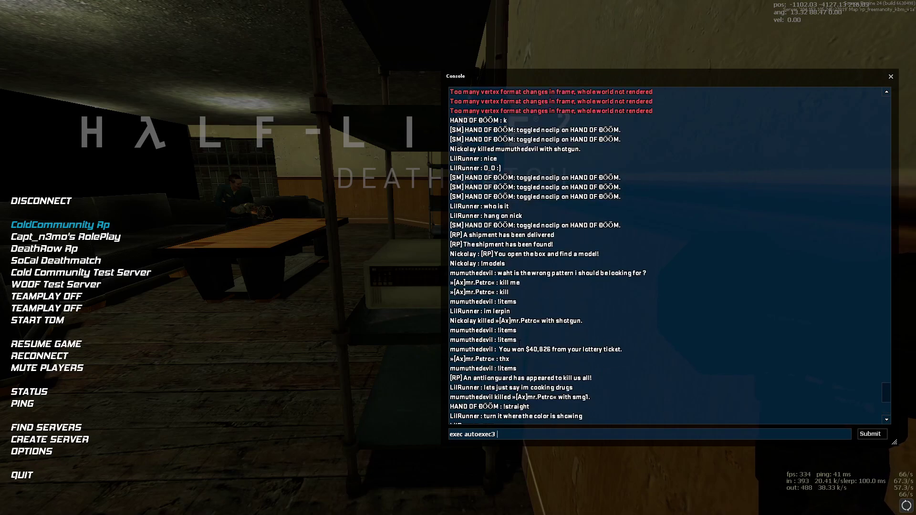
scroll(670, 256, "up", 2)
scroll(669, 256, "up", 2)
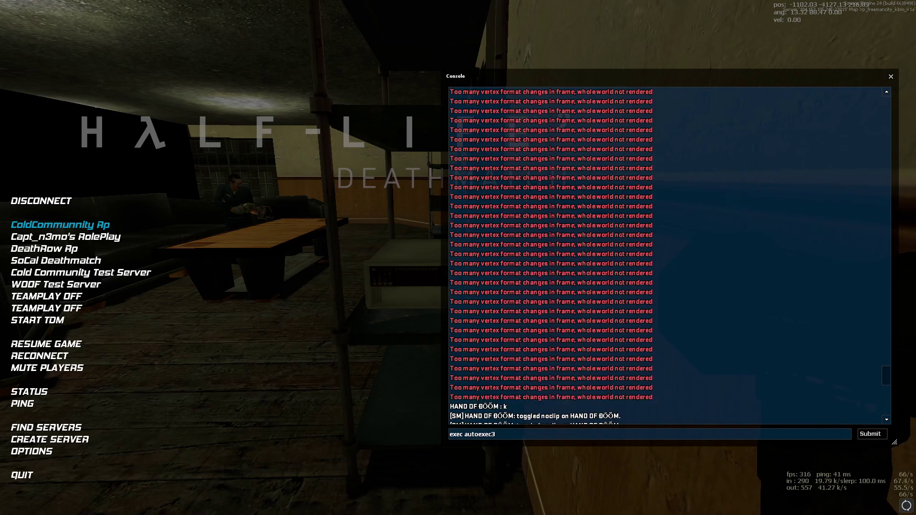
scroll(669, 256, "down", 3)
scroll(670, 256, "down", 3)
scroll(669, 256, "up", 8)
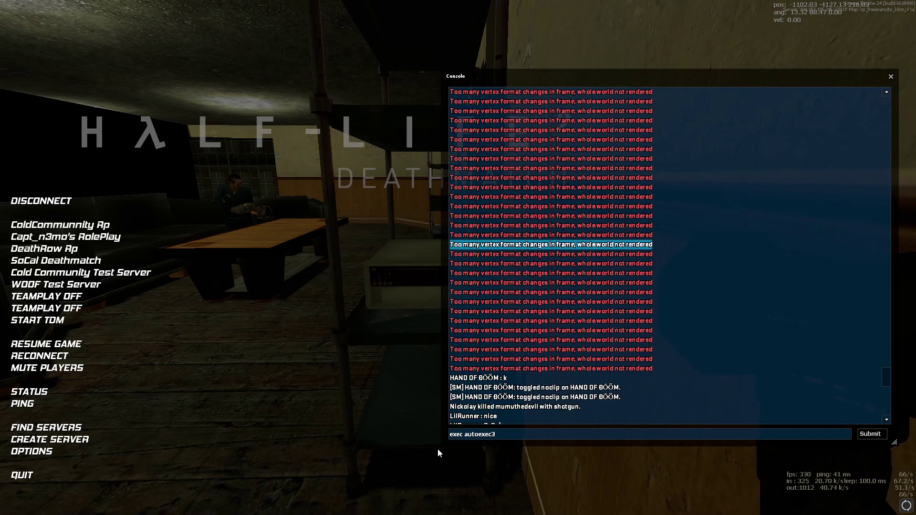
scroll(670, 253, "down", 10)
scroll(669, 254, "down", 3)
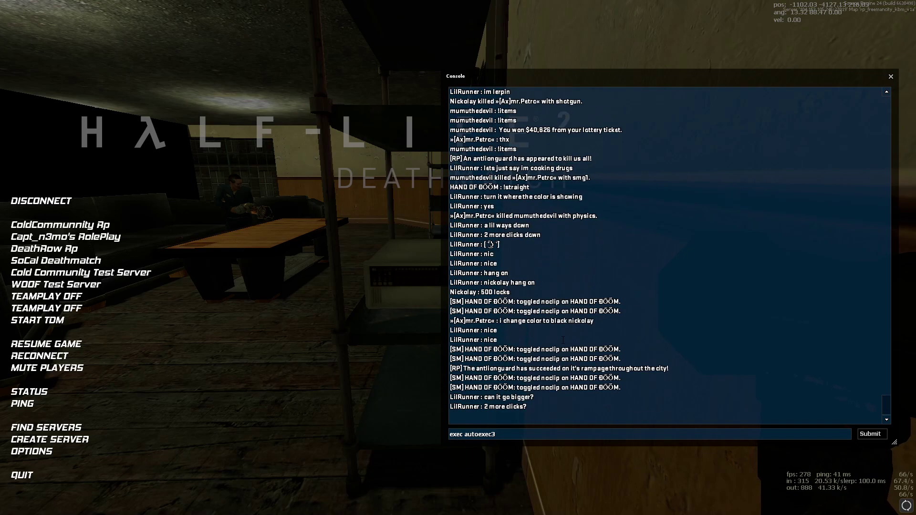